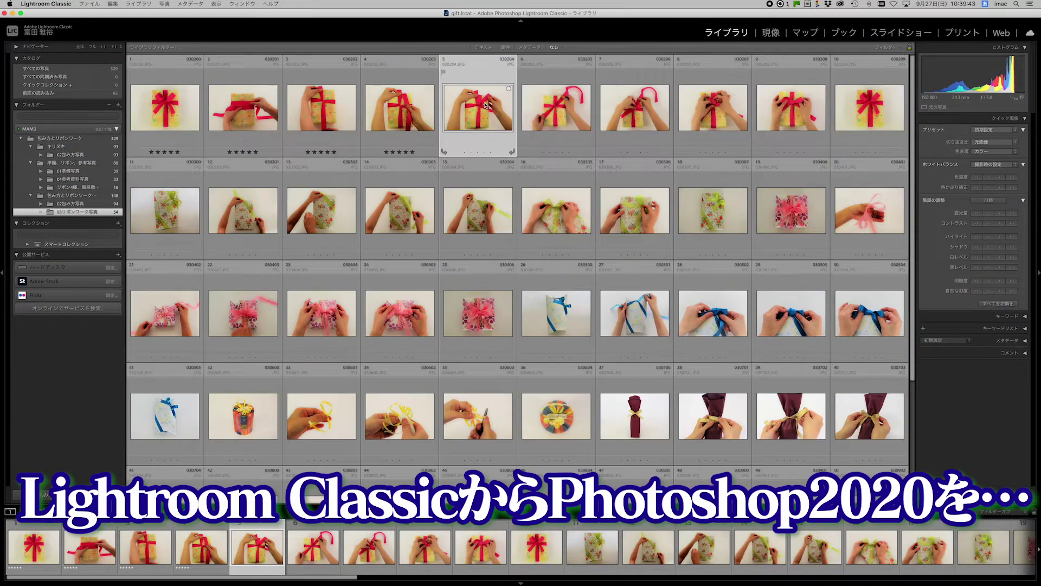
Open the Edit In options for the gift photo with Cmd+E
key(super+e)
Open 030204.JPG in Photoshop and frame the gift box with the Object Selection Tool
click(566, 234)
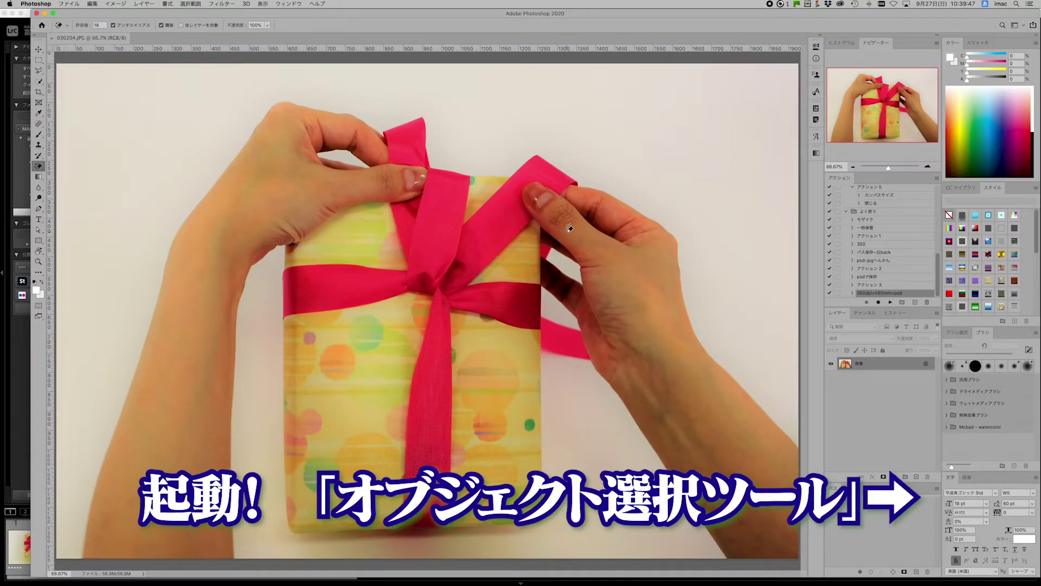
right_click(39, 83)
click(63, 81)
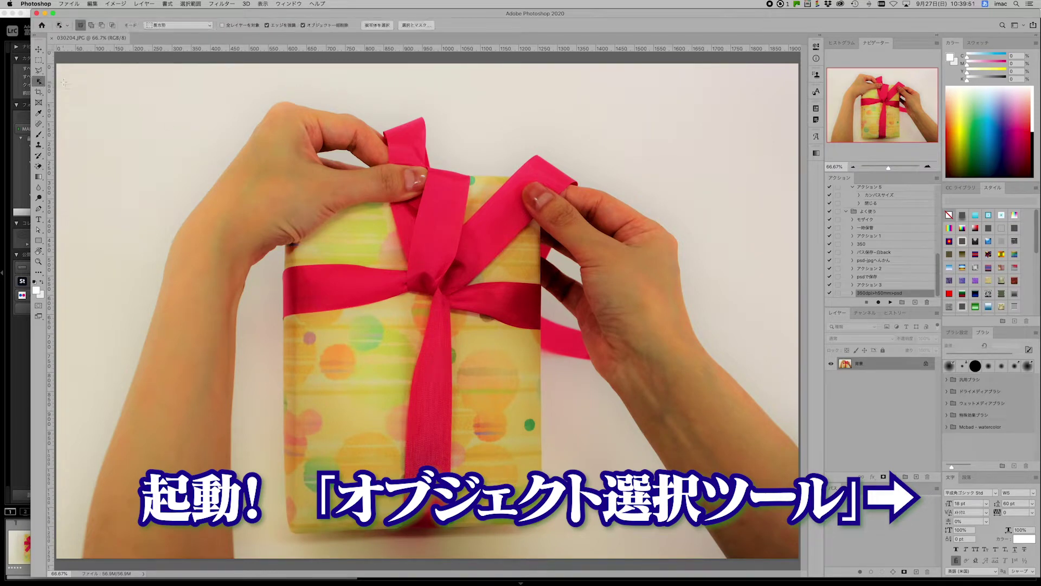
drag(288, 158, 540, 526)
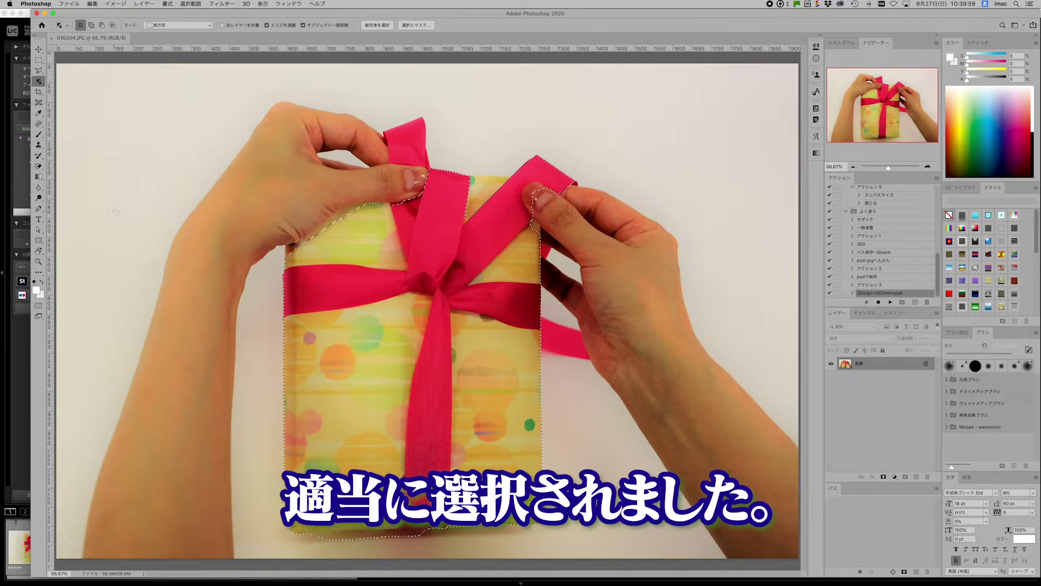
right_click(42, 83)
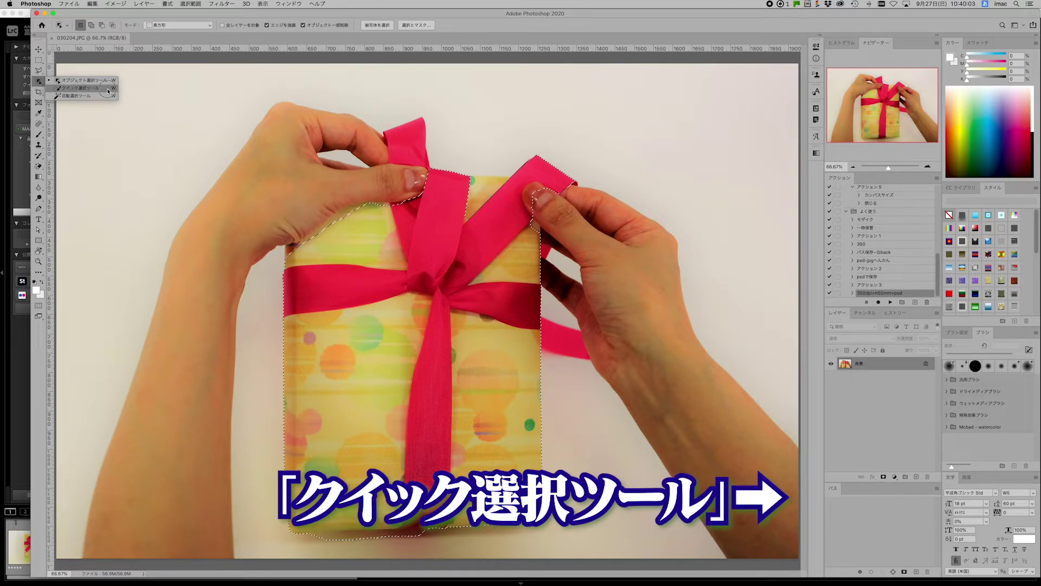
Add both hands, wrists, forearms and the ribbon end to the selection using Quick Selection
click(81, 88)
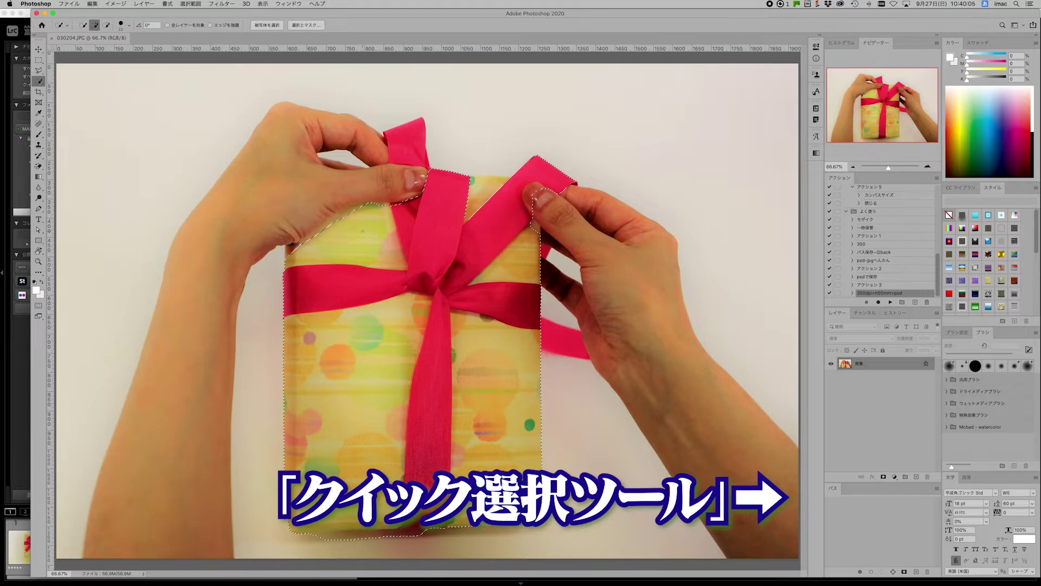
mouse_move(334, 206)
mouse_down()
mouse_move(322, 195)
mouse_move(325, 168)
mouse_up()
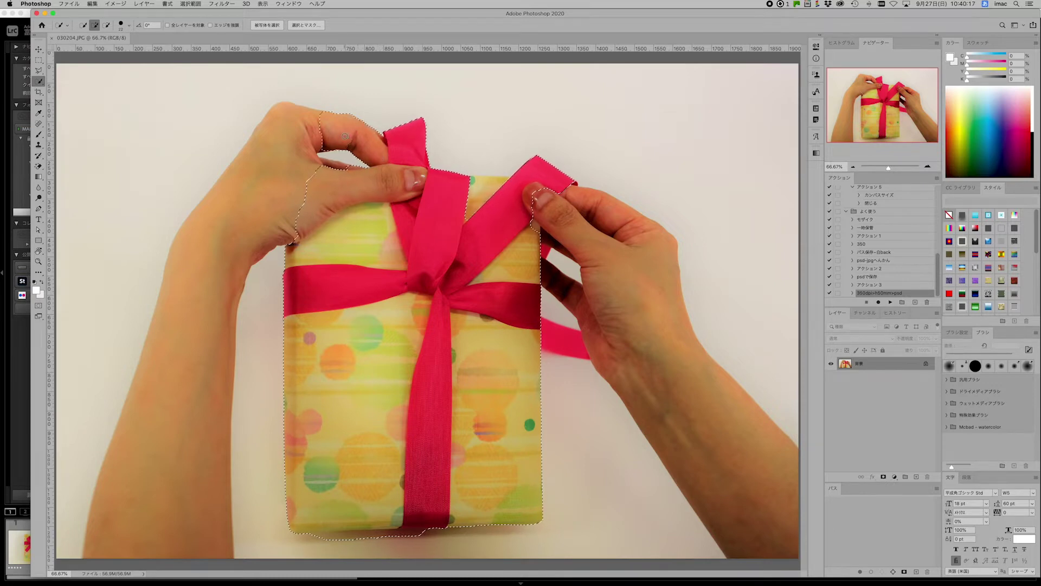
drag(314, 144, 308, 144)
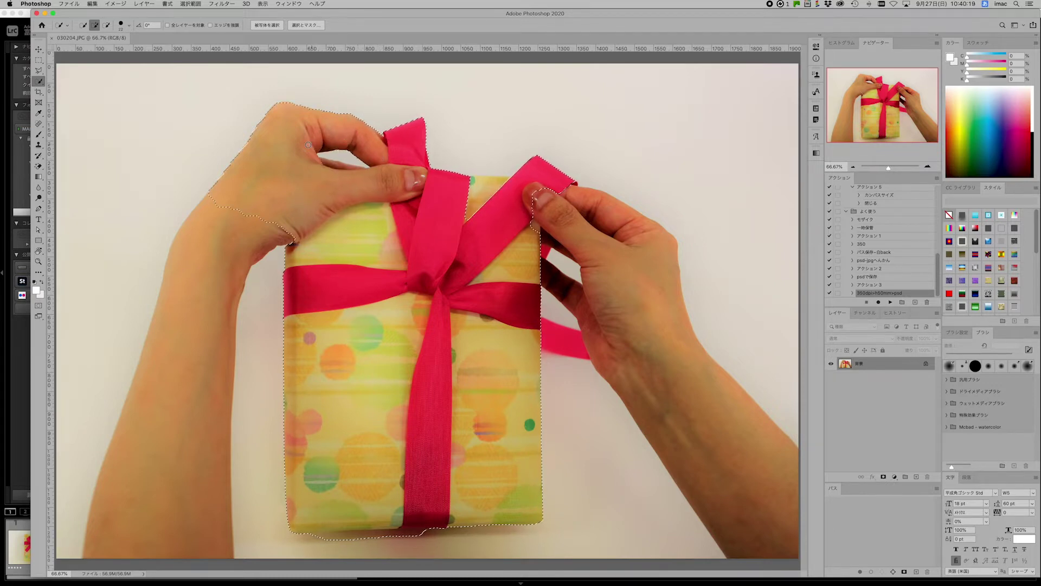
click(244, 222)
drag(149, 558, 151, 525)
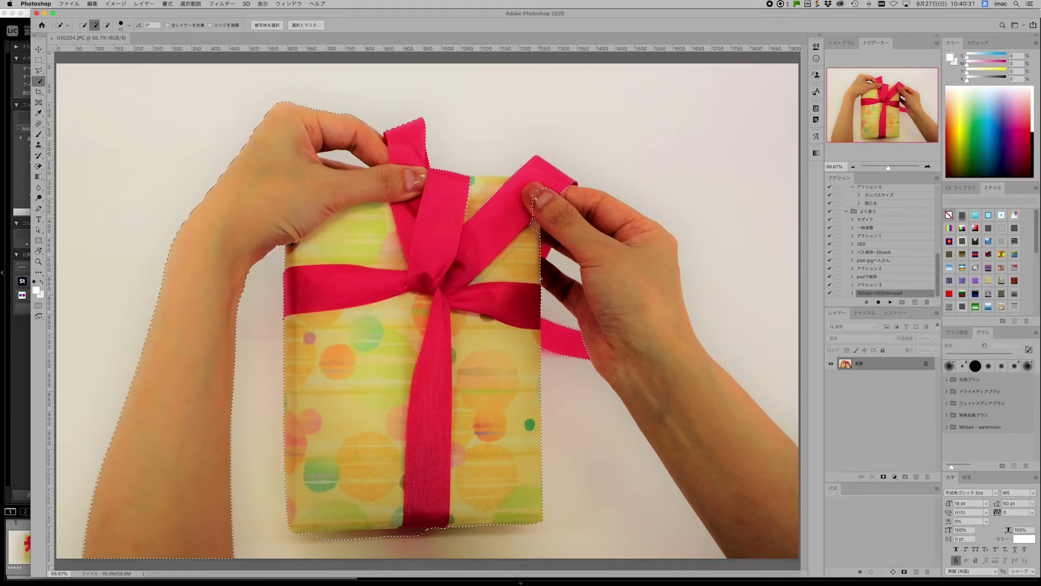
click(547, 276)
drag(547, 276, 597, 310)
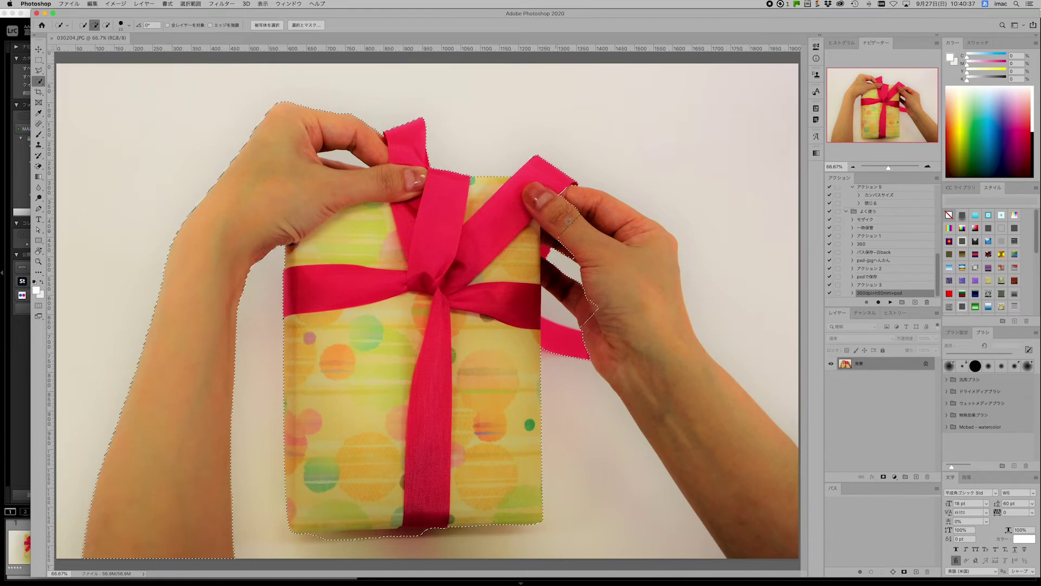
drag(548, 235, 601, 221)
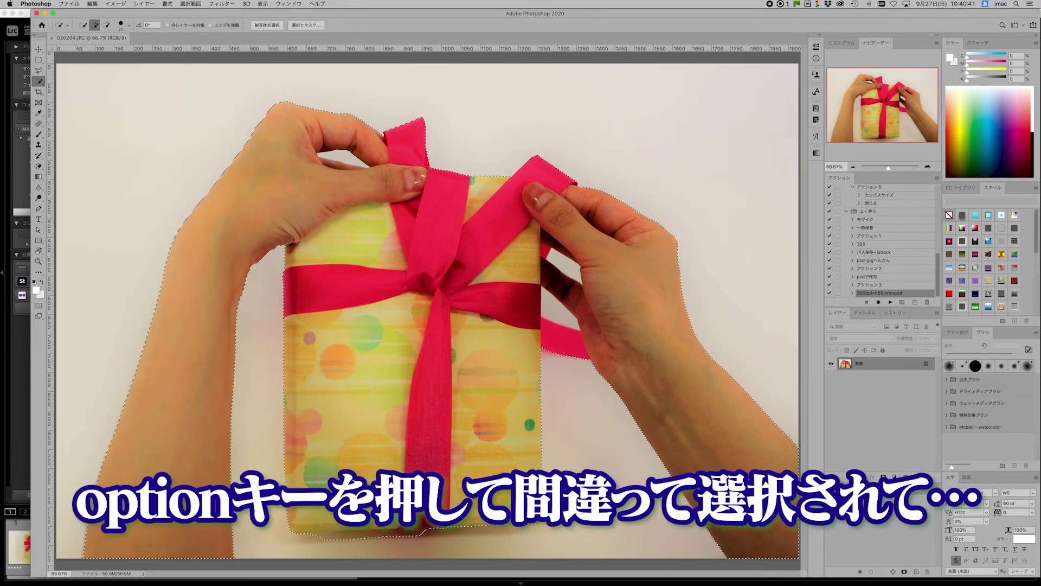
Subtract stray background areas from the selection and zoom in on the gift box's bottom
key(alt)
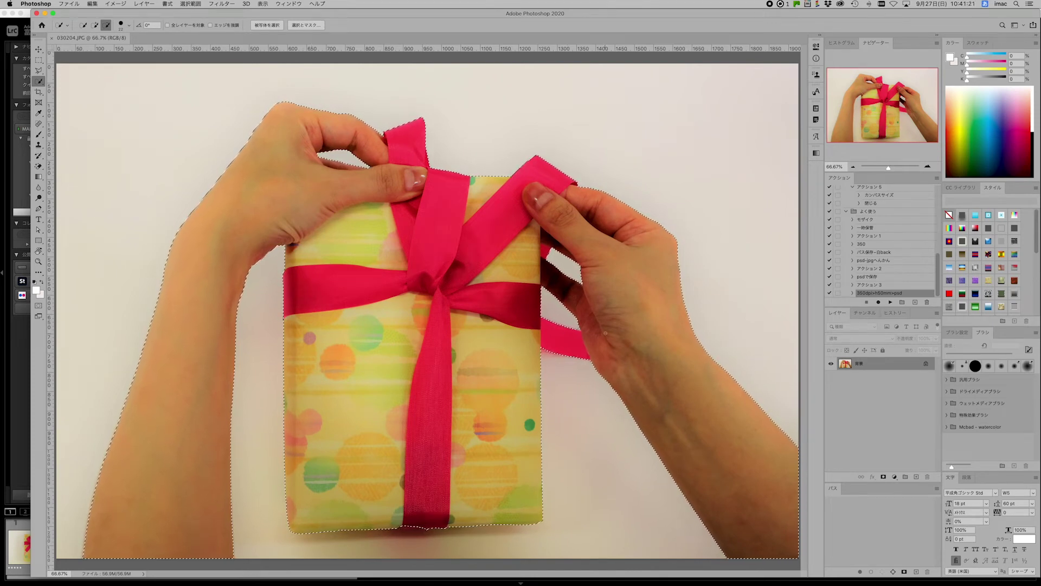
click(385, 522)
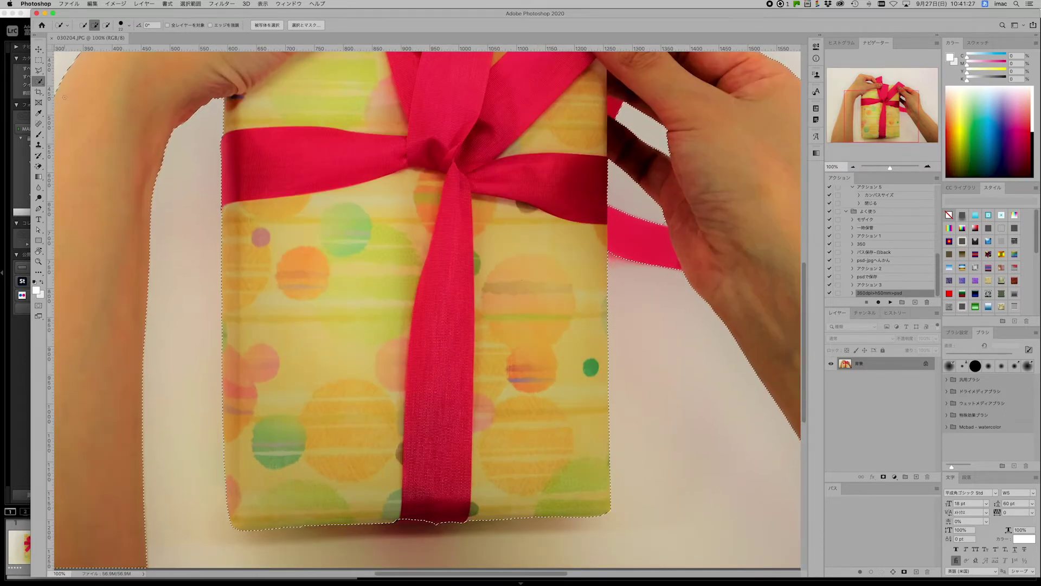
click(39, 71)
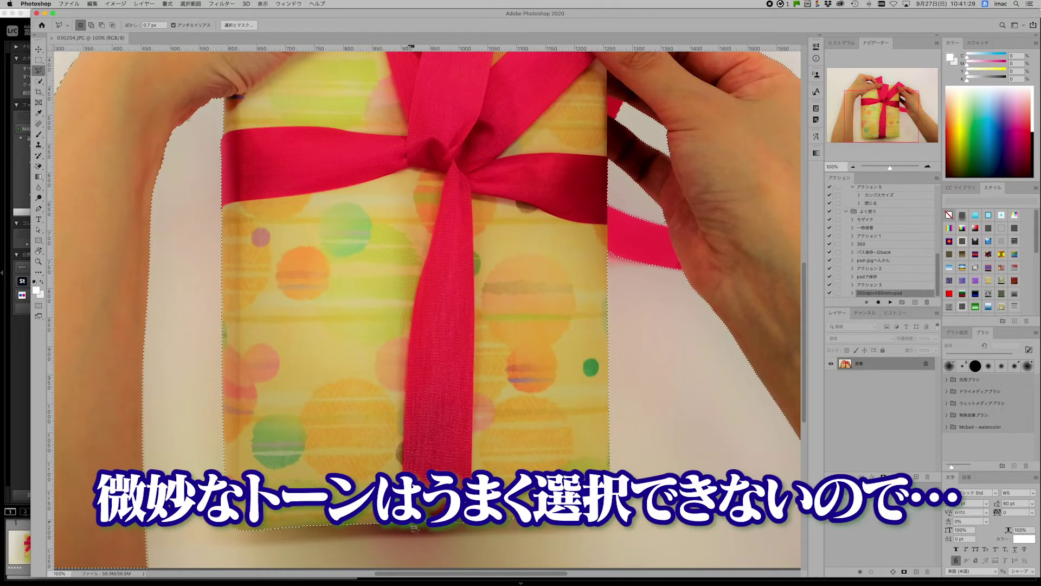
Straighten the selection along the box's bottom edge with Polygonal Lasso, then fit the image
key(alt)
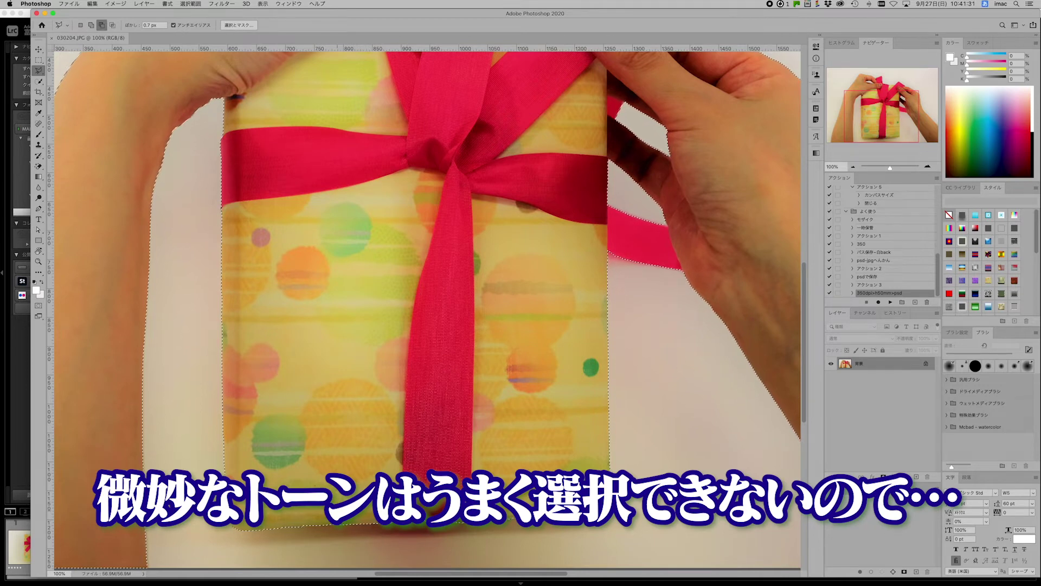
key(shift)
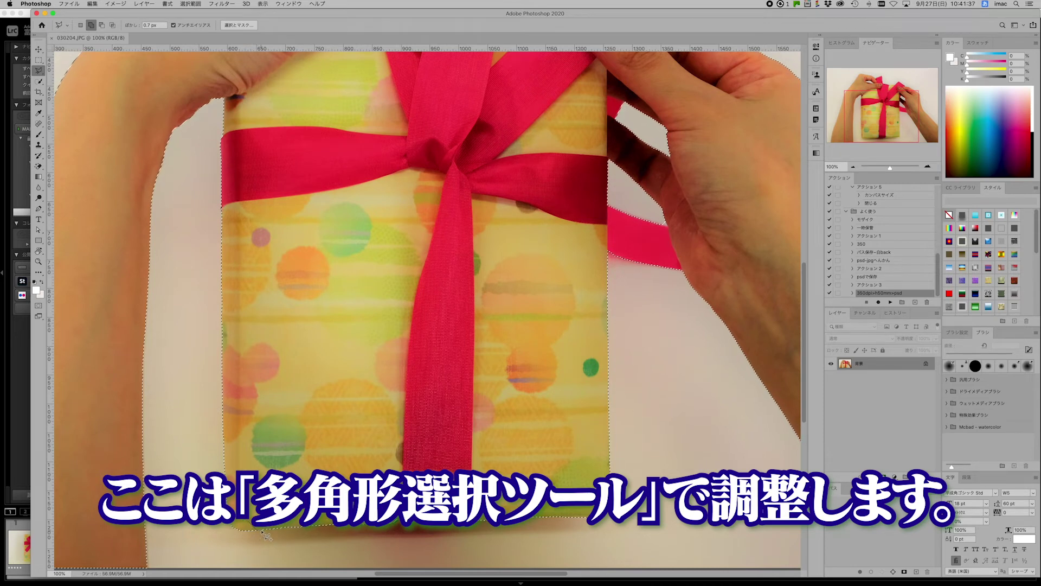
click(295, 527)
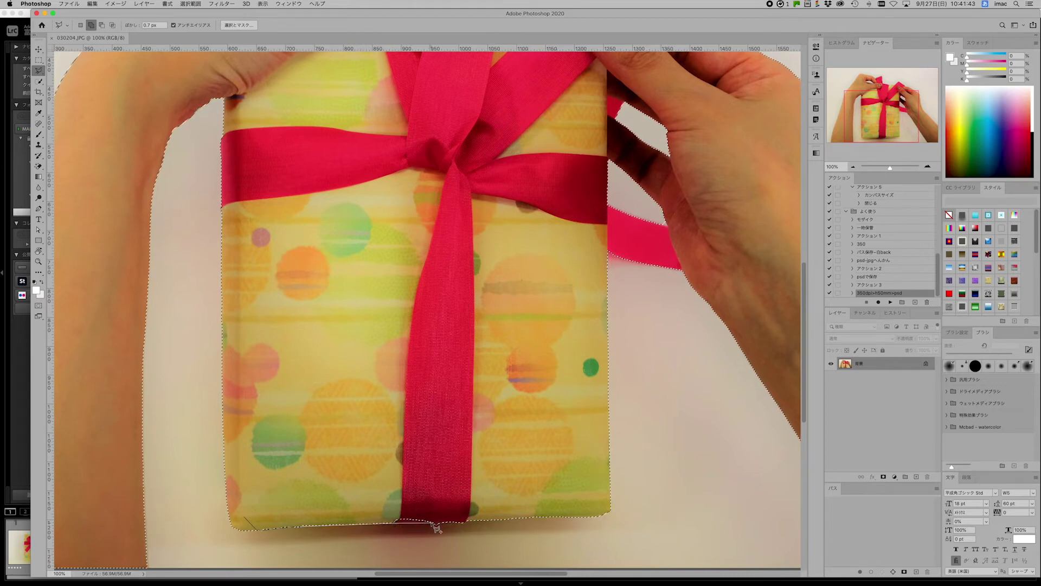
double_click(470, 526)
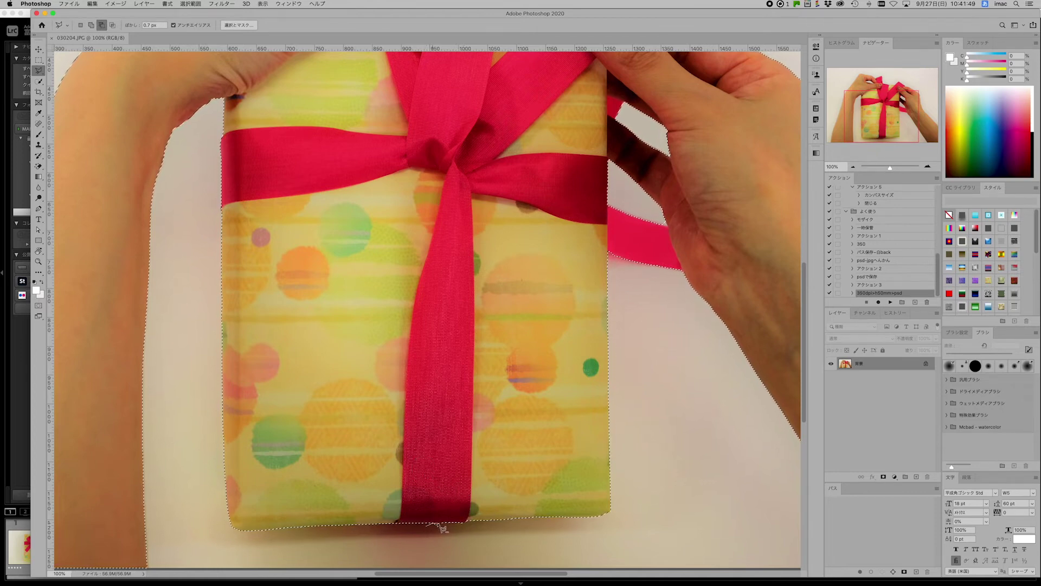
key(Escape)
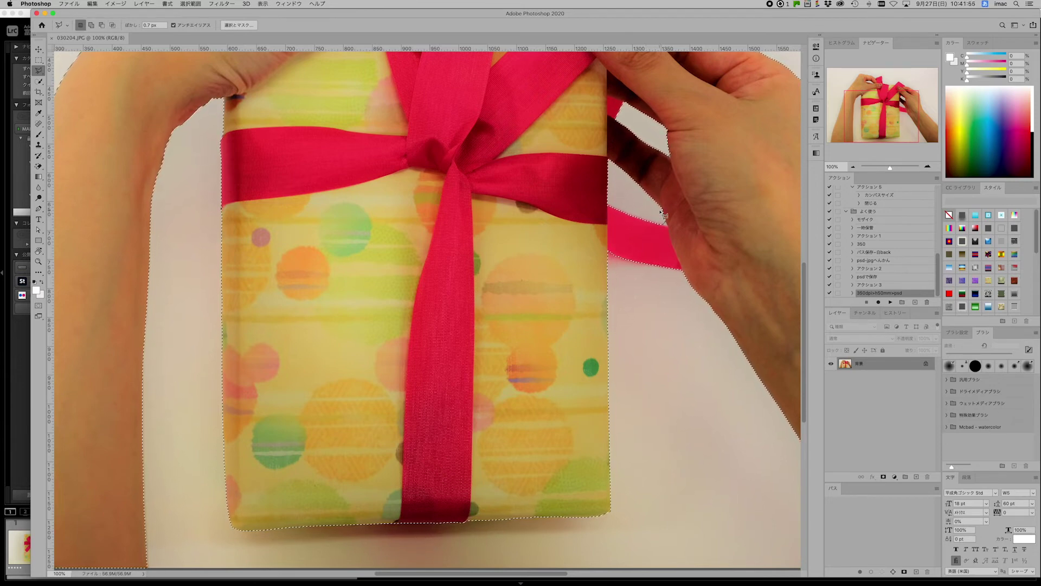
key(alt)
key(alt)
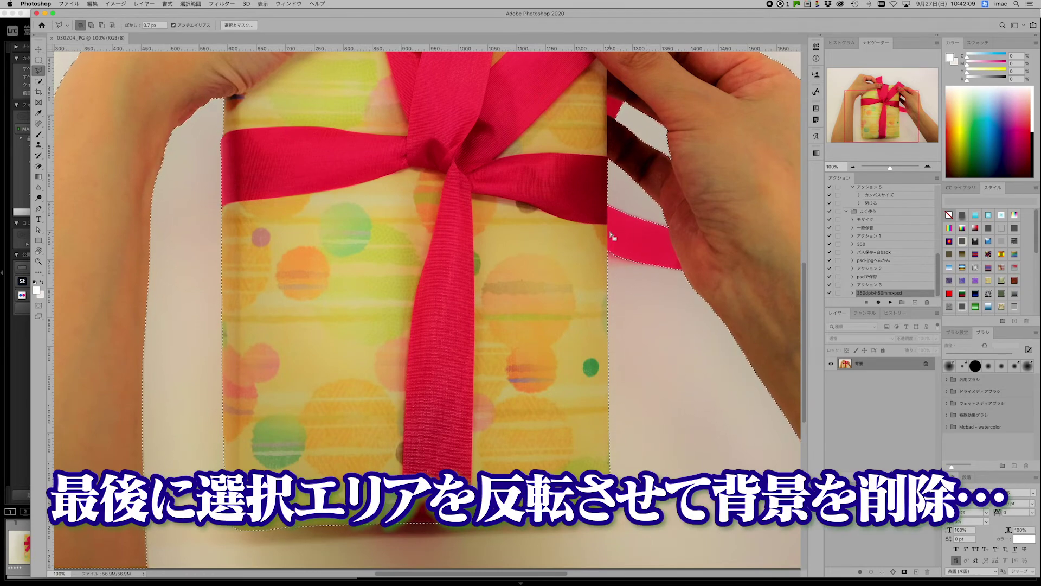
key(super+0)
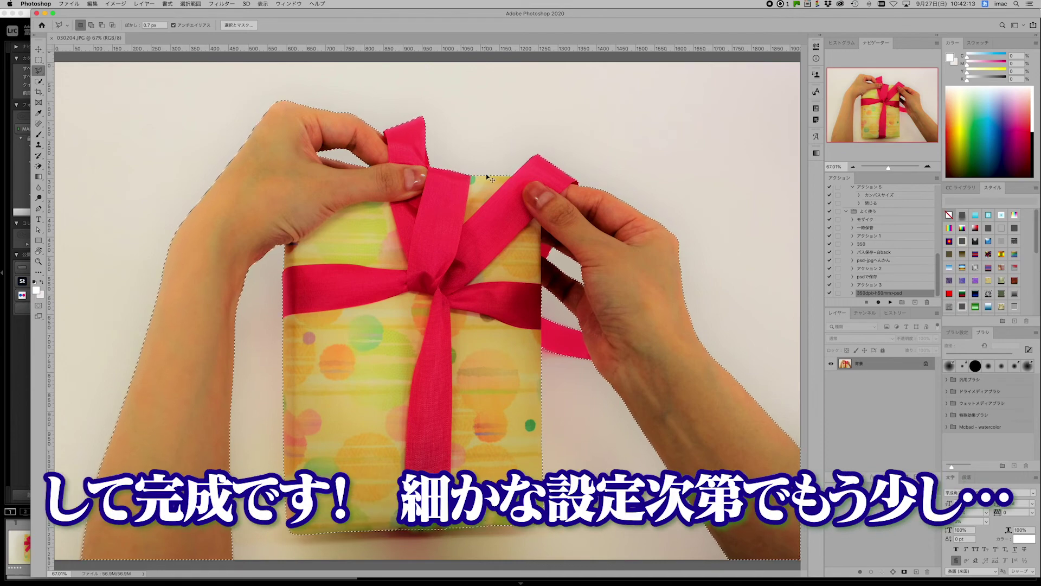
Invert the selection, erase the white background to transparency, and run the 350dpi>h50mm>psd action
key(super+shift+i)
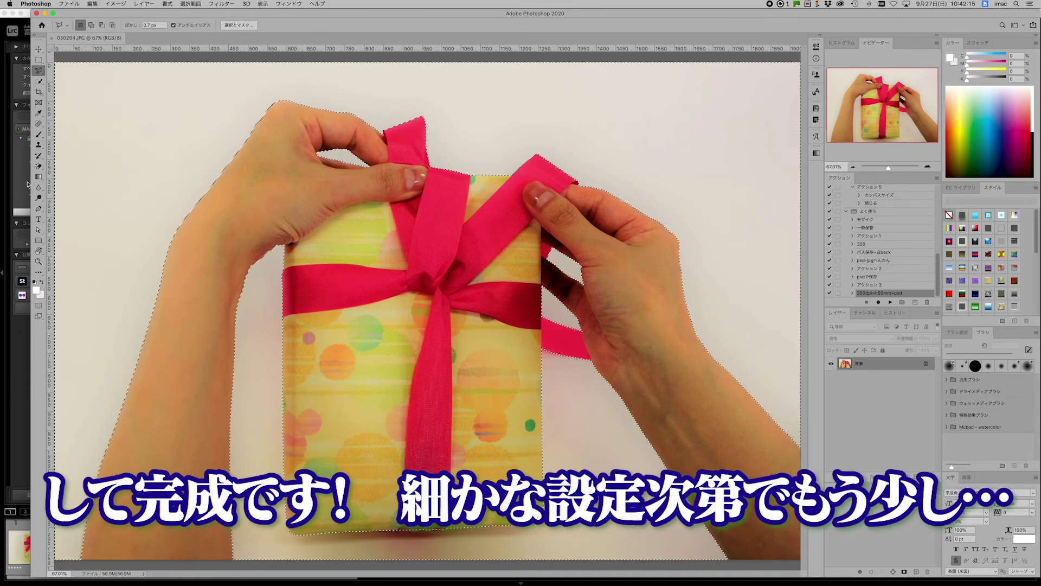
click(39, 165)
click(116, 178)
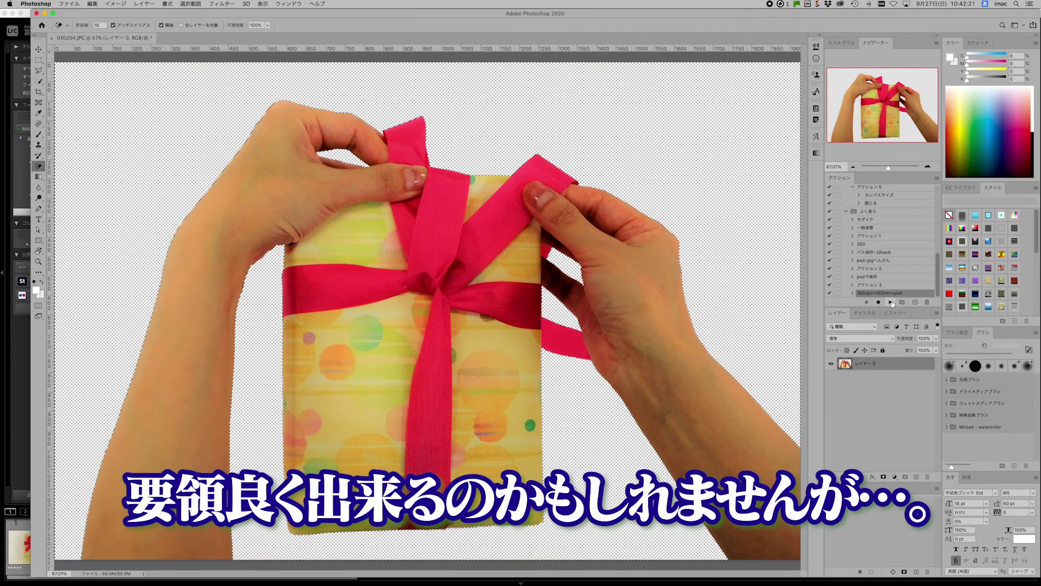
click(891, 303)
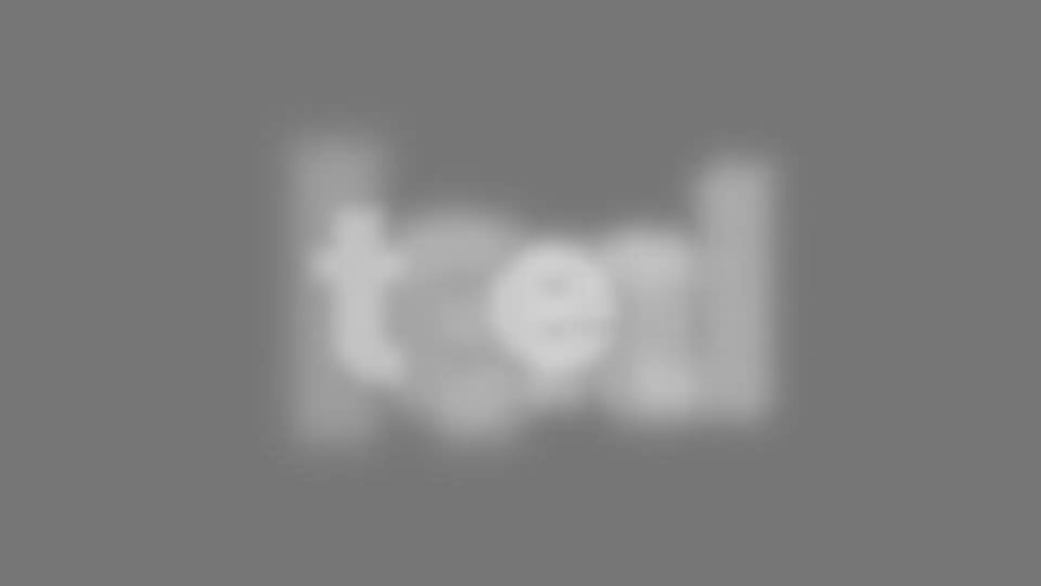